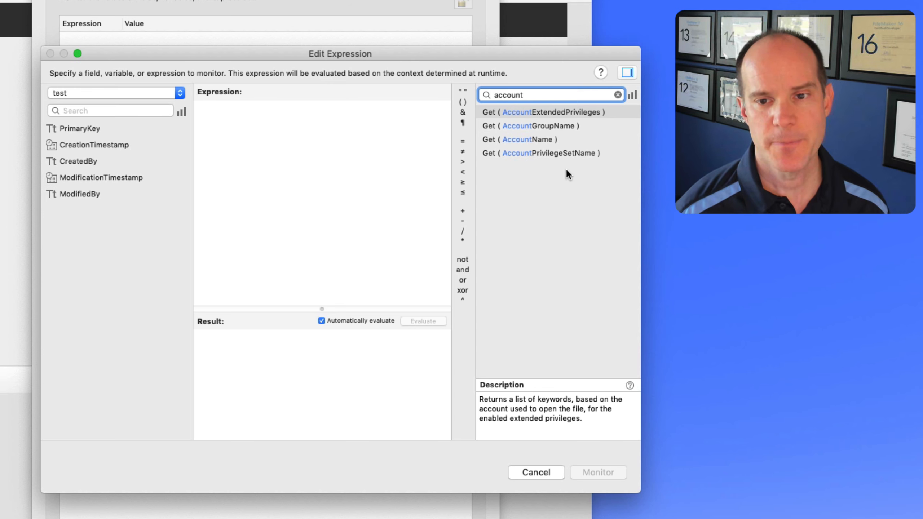
left_click(575, 139)
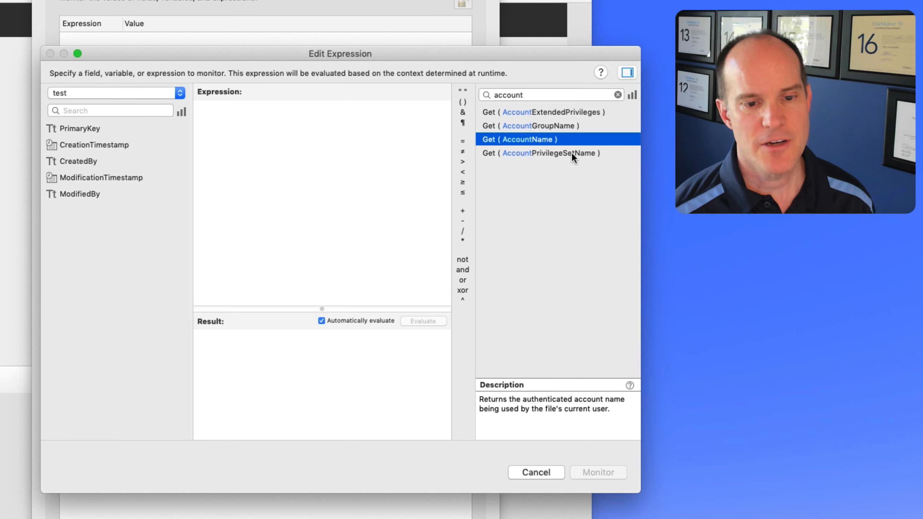
left_click(313, 147)
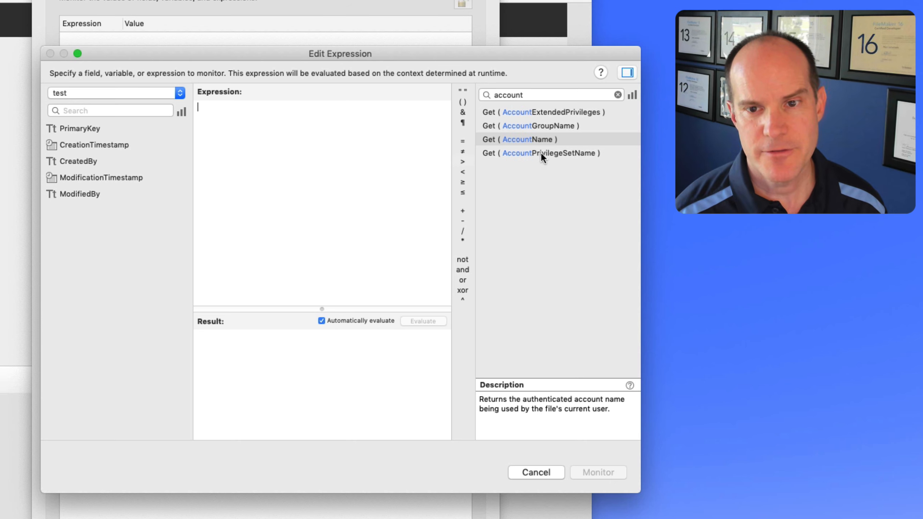
double_click(542, 138)
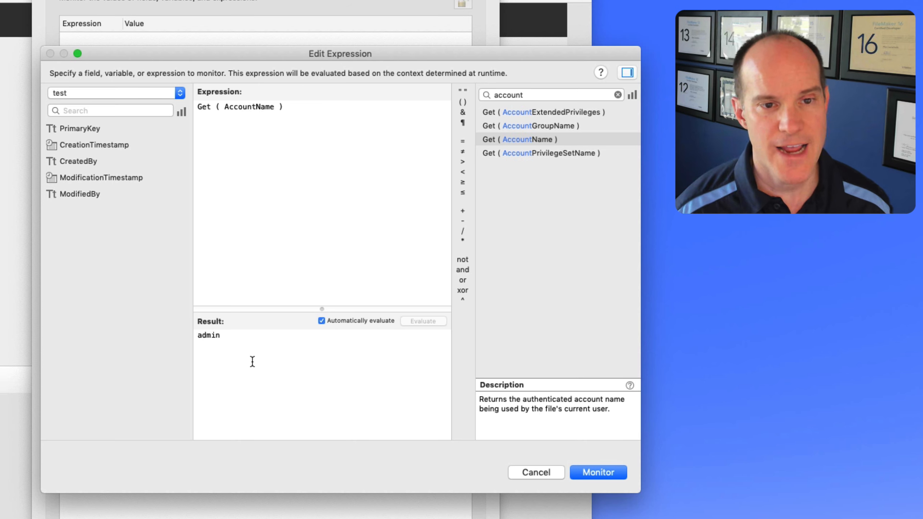
left_click_drag(329, 135, 176, 84)
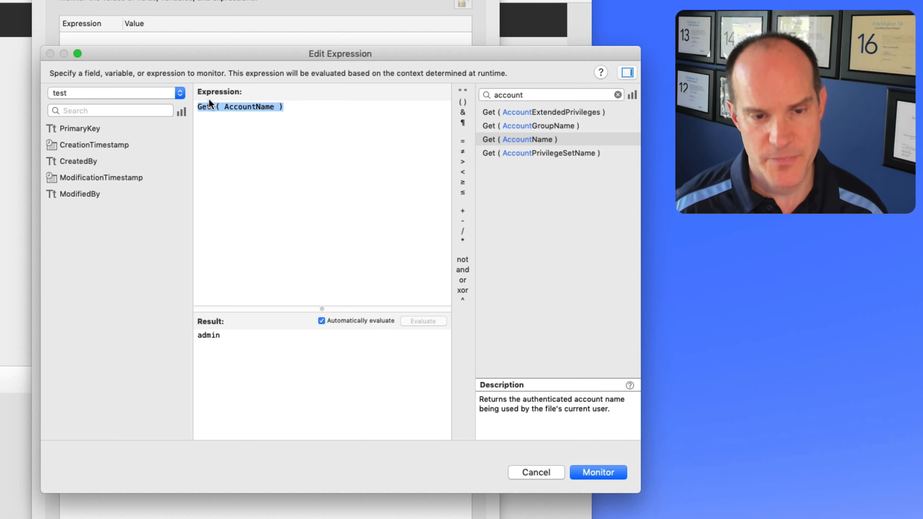
key("BackSpace")
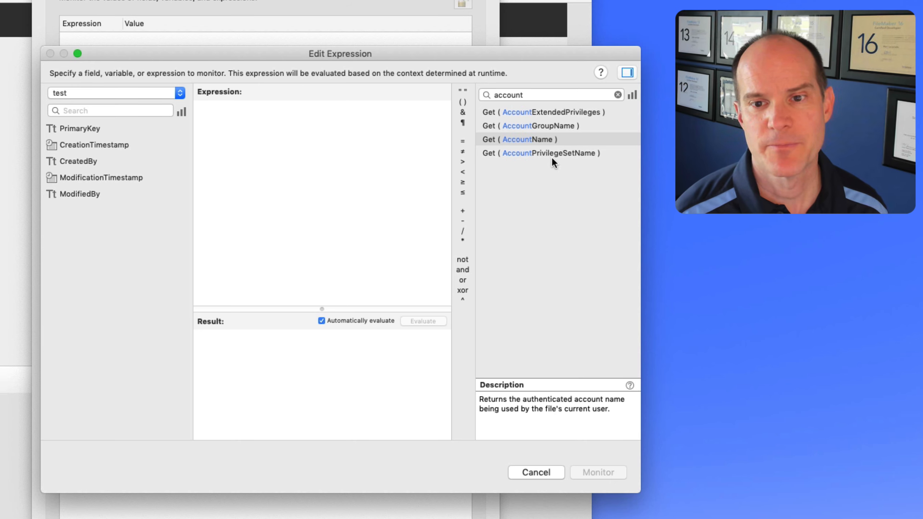
- Insert Get ( AccountPrivilegeSetName ) into the Data Viewer expression to try it
double_click(607, 149)
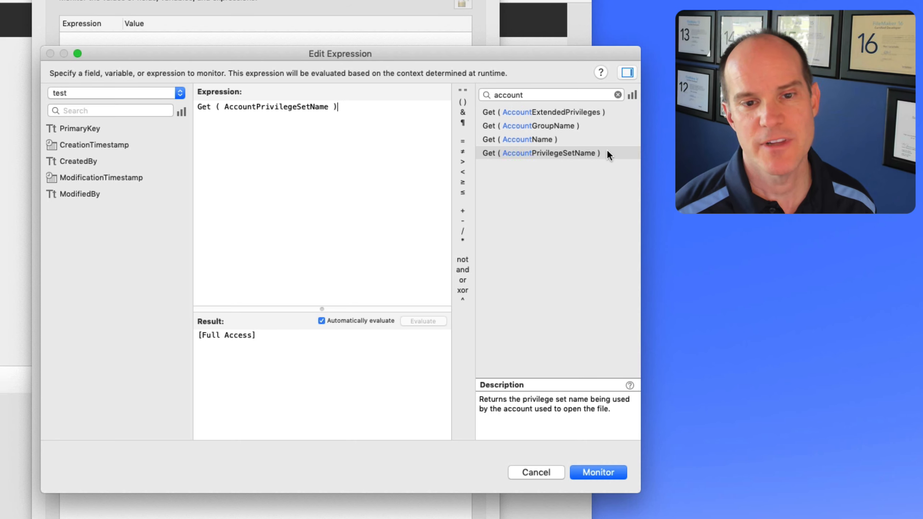
triple_click(364, 107)
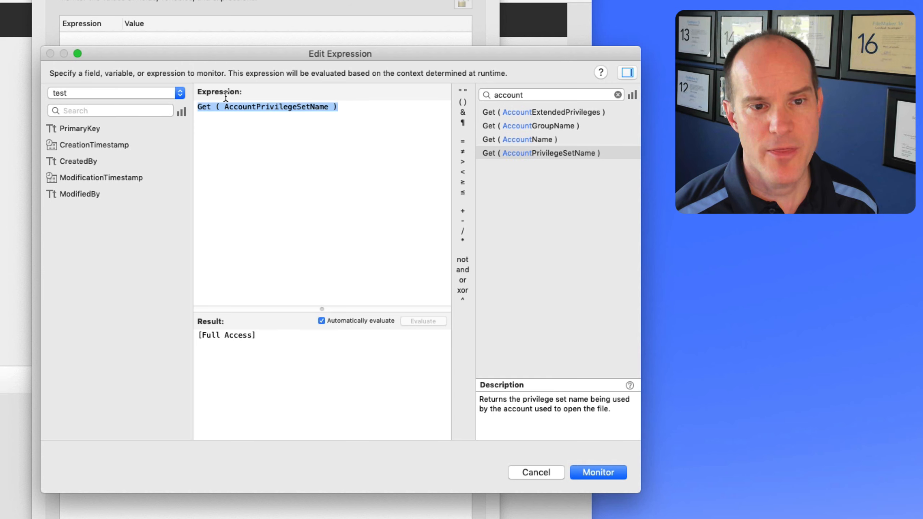
left_click(255, 363)
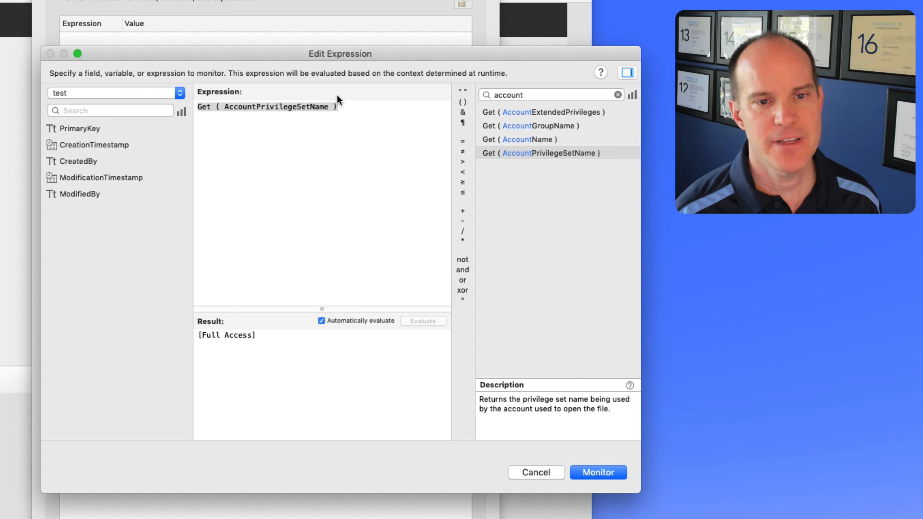
- Replace it with Get ( AccountExtendedPrivileges ) and monitor it, showing fmapp, fmreauthenticate10, fmwebdirect, fmxdbc, fmxml
key("super+a")
key("BackSpace")
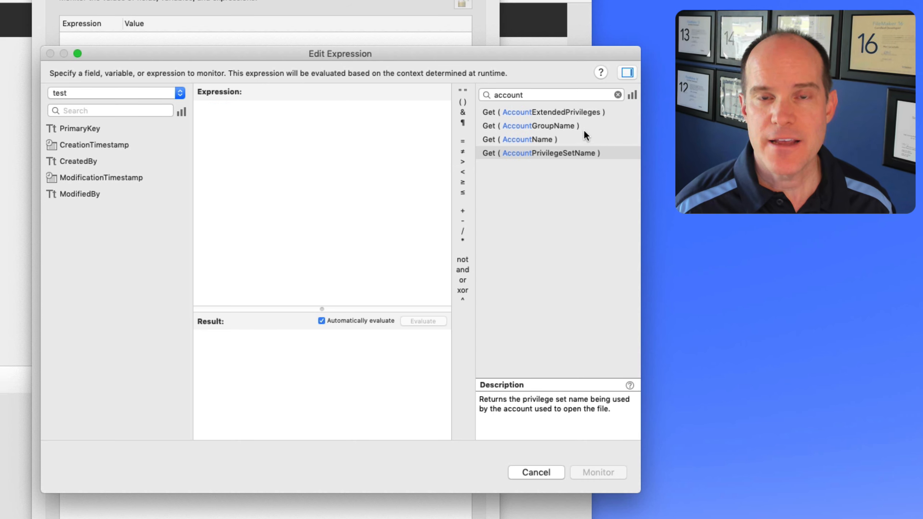
double_click(583, 110)
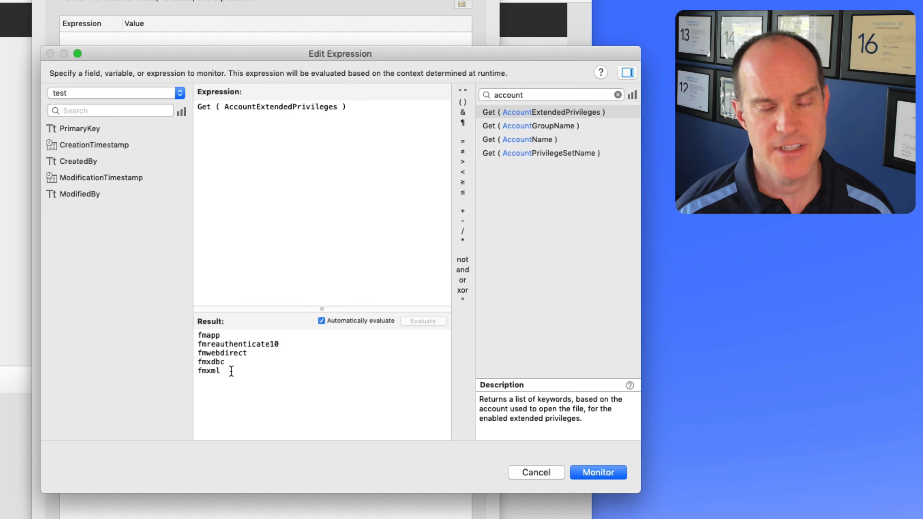
left_click(578, 469)
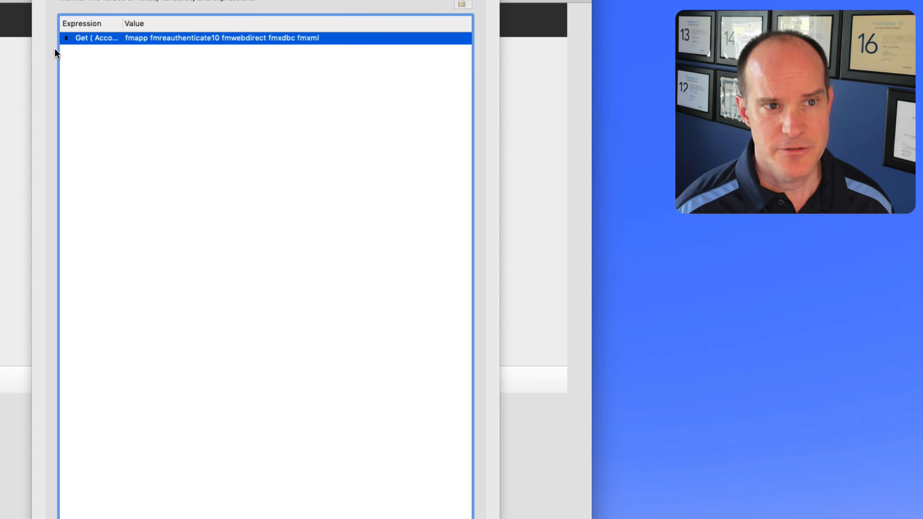
- In Admin's [Full Access] set, disable all extended privileges except fmapp and fmwebdirect
key("super+w")
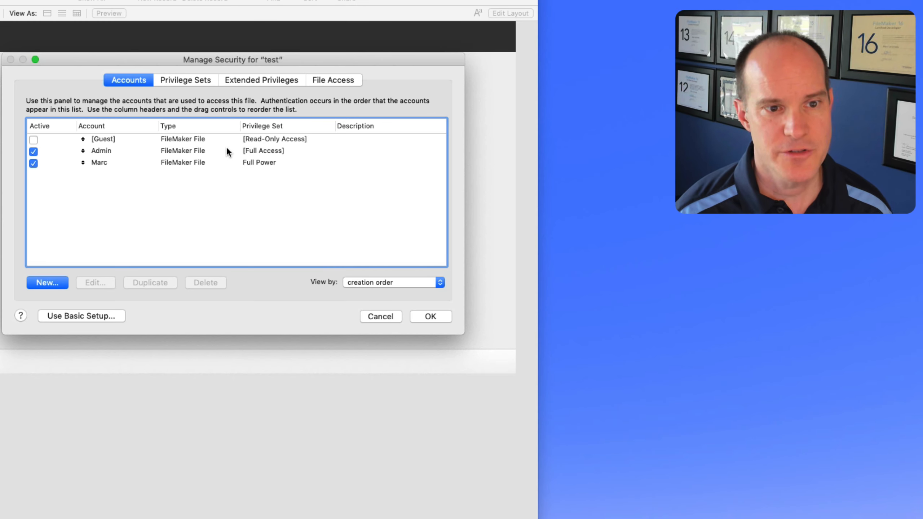
double_click(114, 148)
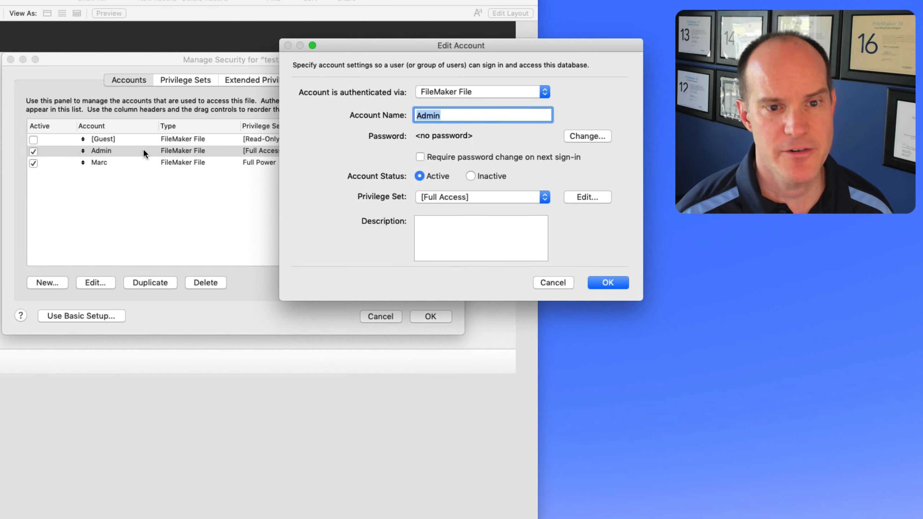
left_click(582, 196)
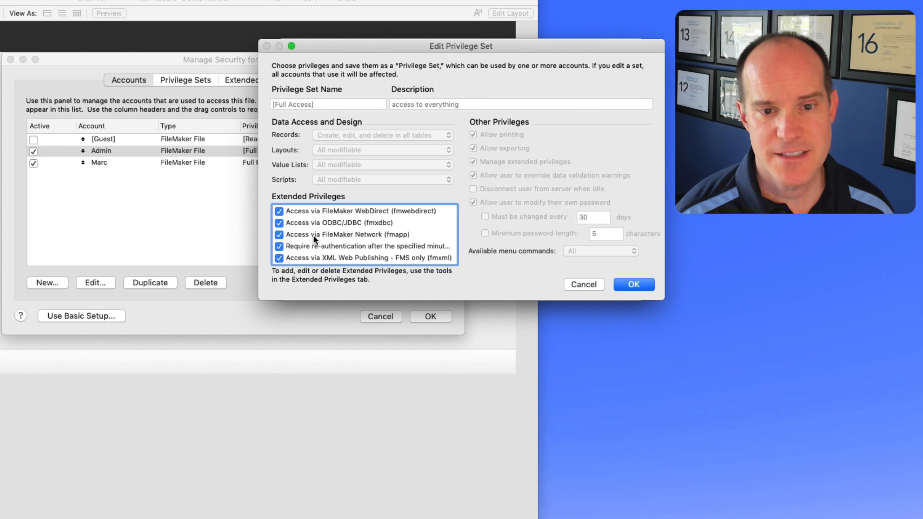
left_click(279, 222)
left_click(279, 234)
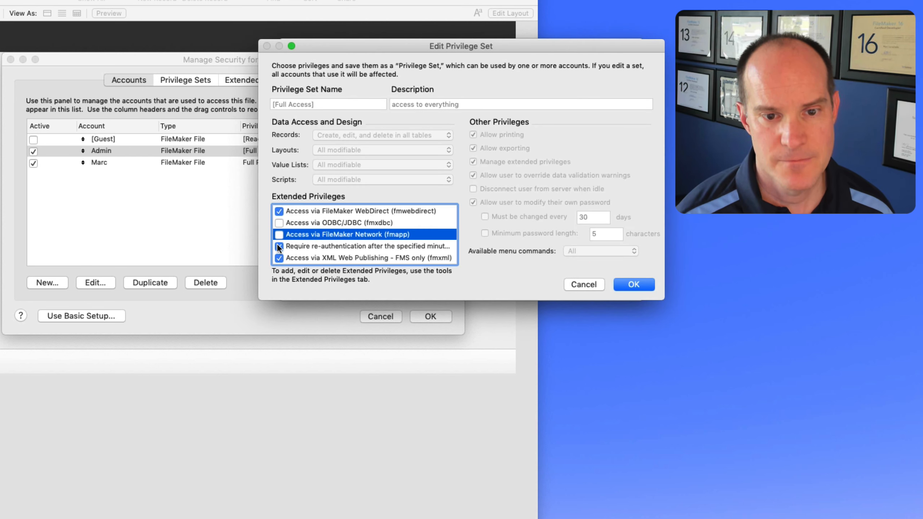
left_click(279, 246)
left_click(279, 257)
scroll(282, 215, "down", 2)
scroll(281, 219, "up", 2)
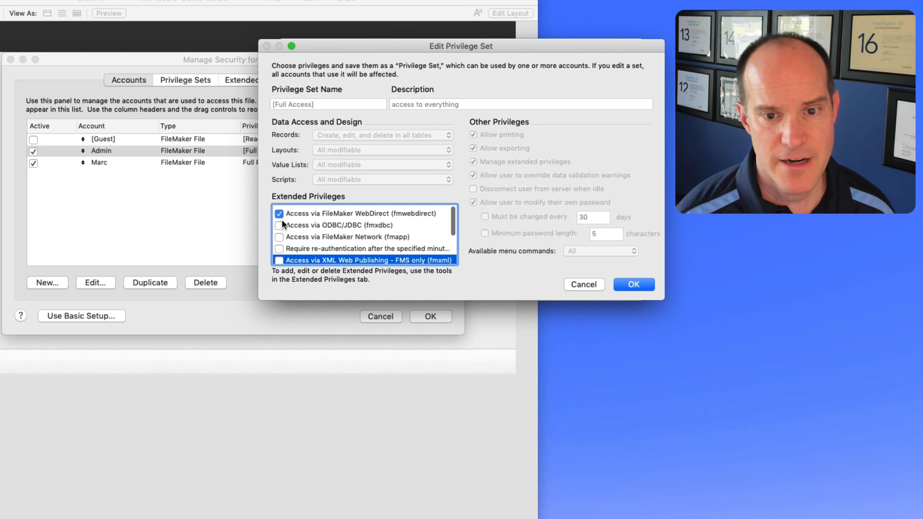
scroll(282, 220, "down", 1)
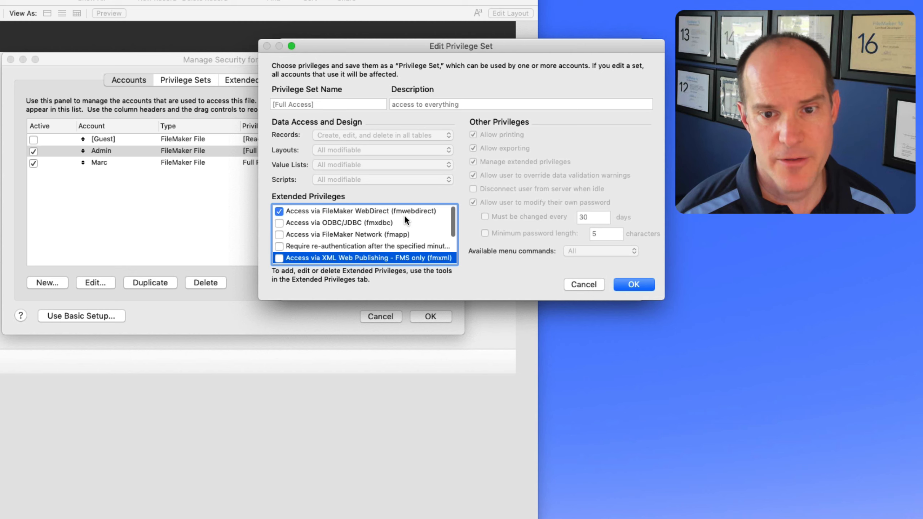
left_click(279, 234)
left_click(645, 286)
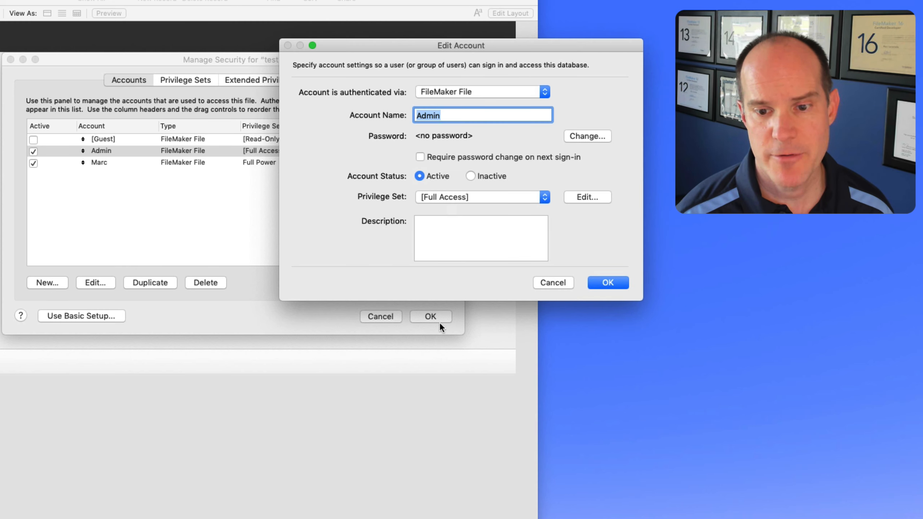
- Save the security changes, allow passwordless full access, and sign in as admin
key("Return")
left_click(432, 315)
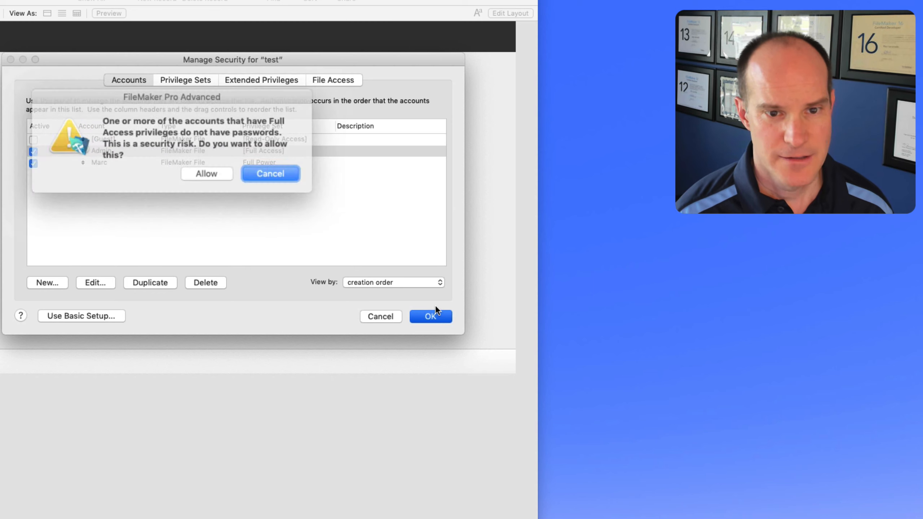
left_click(221, 175)
type("admin")
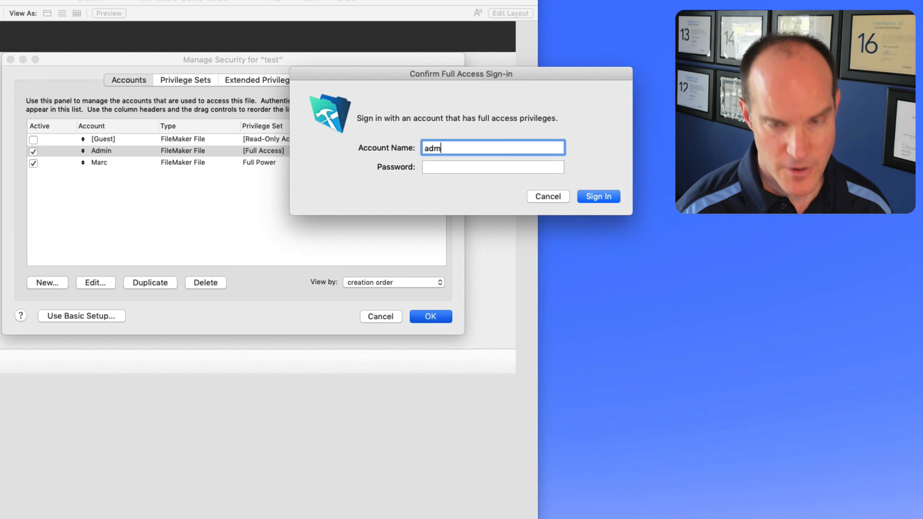
key("Return")
left_click(271, 1)
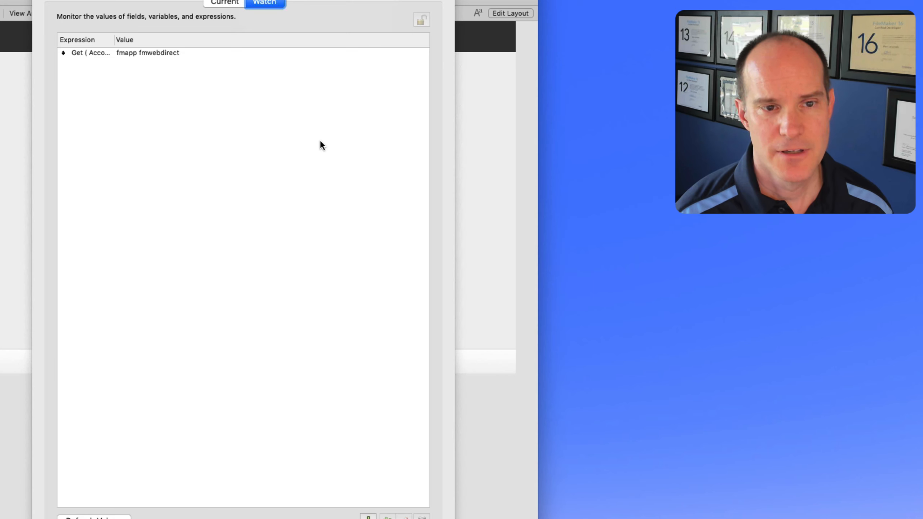
- Reopen the extended privileges expression, search functions for 'acc', and review AccountGroupName
double_click(182, 51)
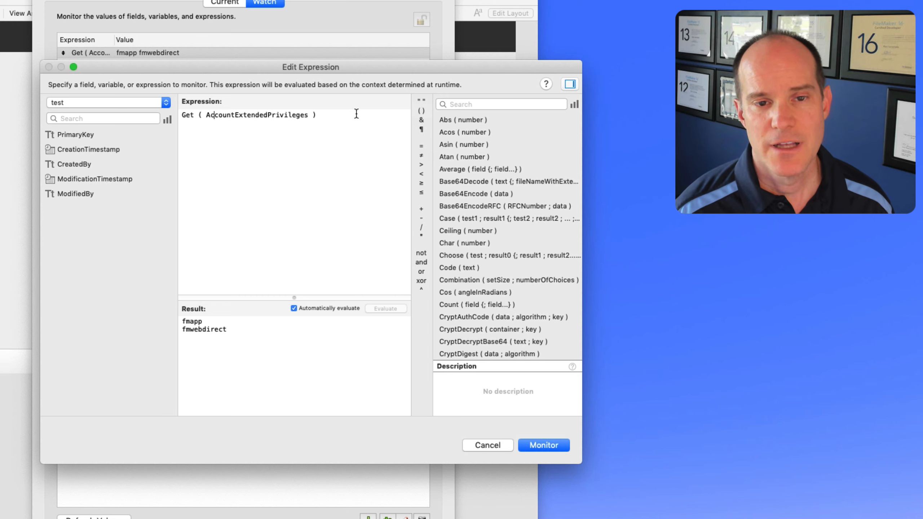
left_click(455, 104)
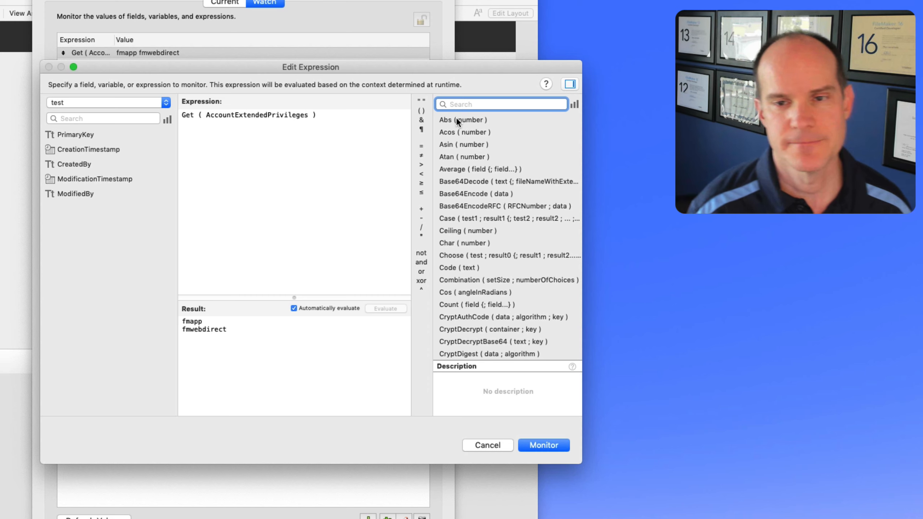
type("acc")
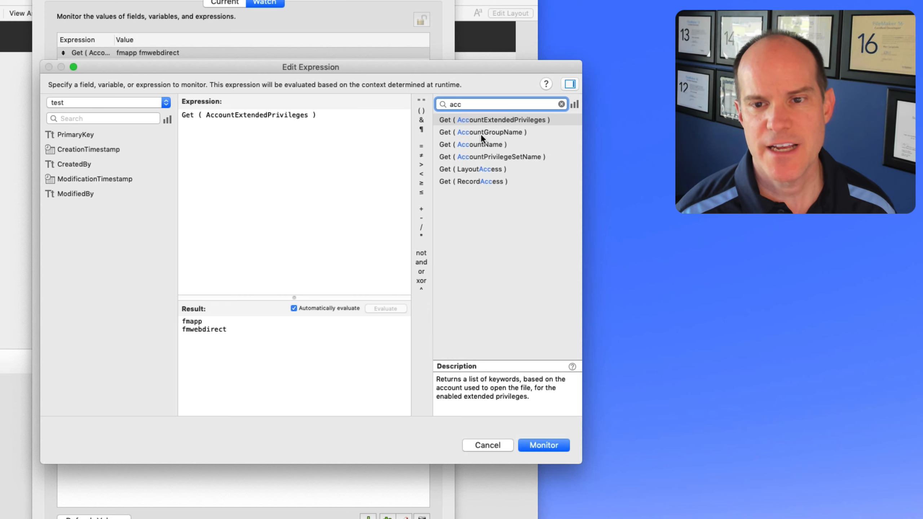
left_click(541, 131)
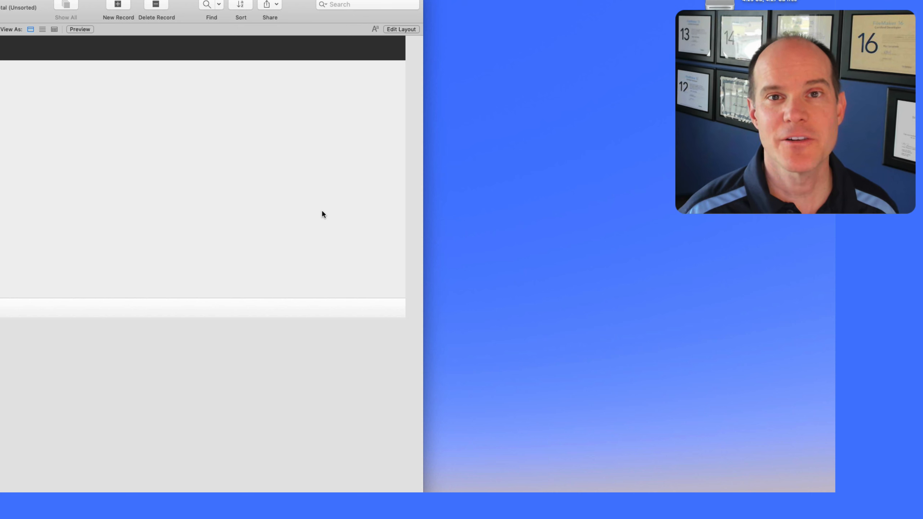
- Complete the first custom dialog message with Get ( AccountPrivilegeSetName ) and Get ( AccountExtendedPrivileges )
key("super+shift+s")
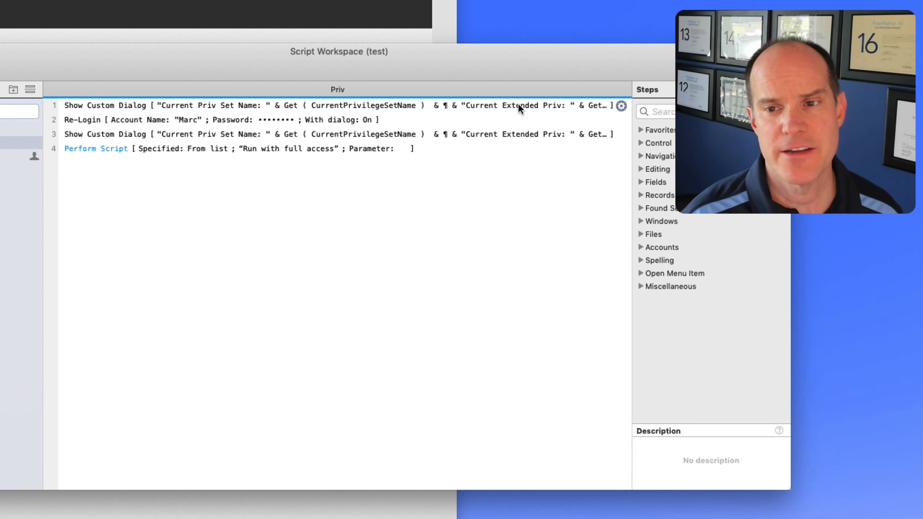
left_click(467, 115)
left_click(622, 105)
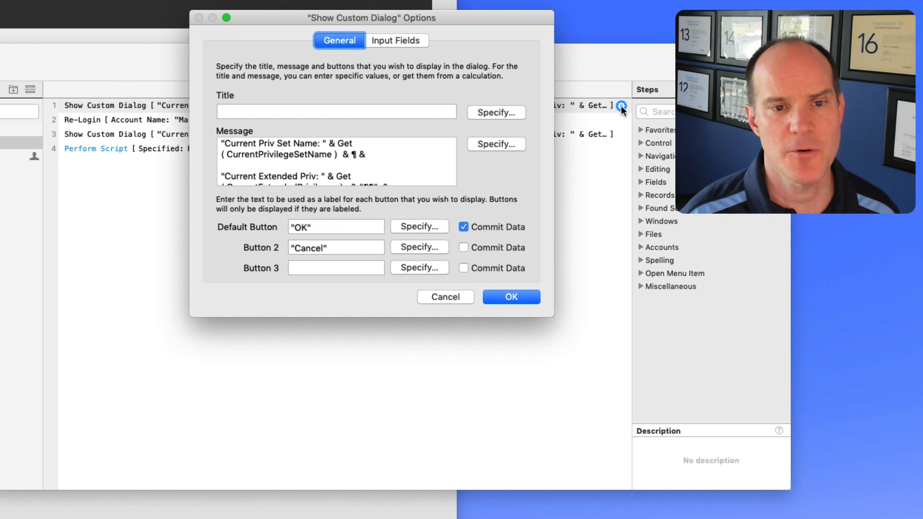
left_click_drag(552, 318, 656, 509)
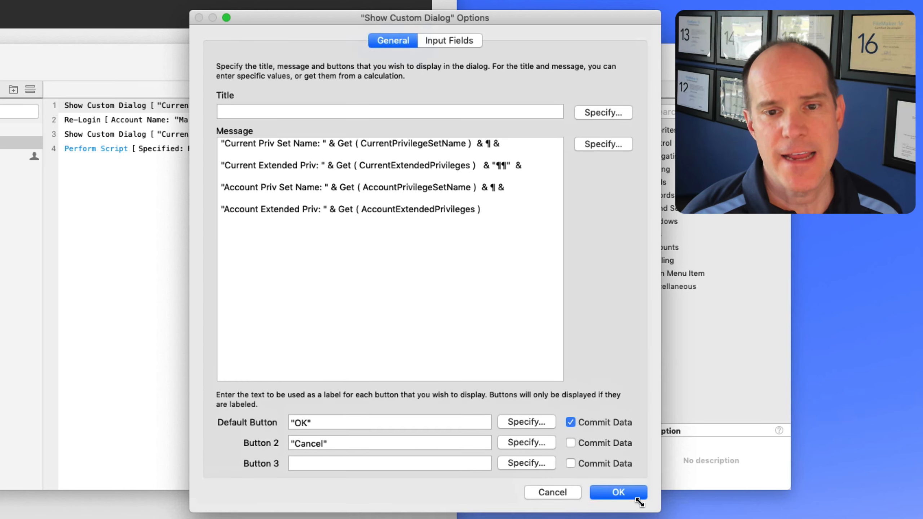
left_click(377, 245)
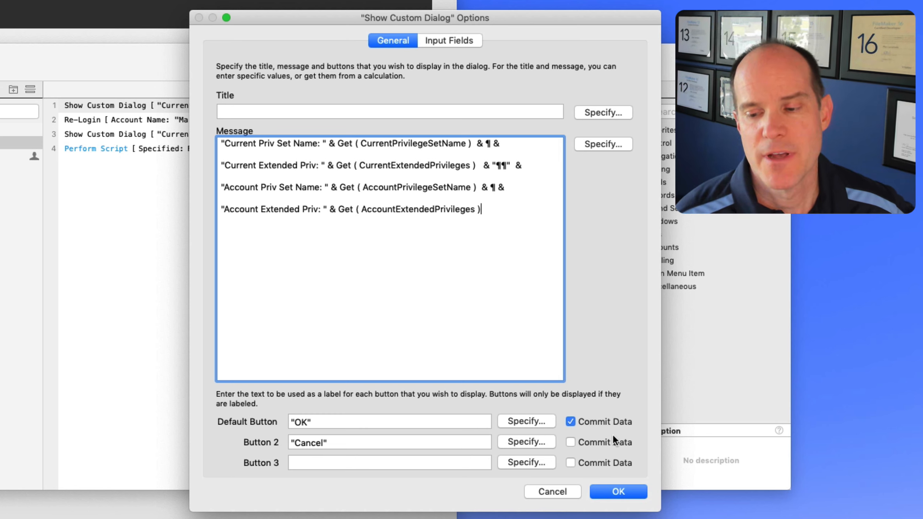
left_click(629, 491)
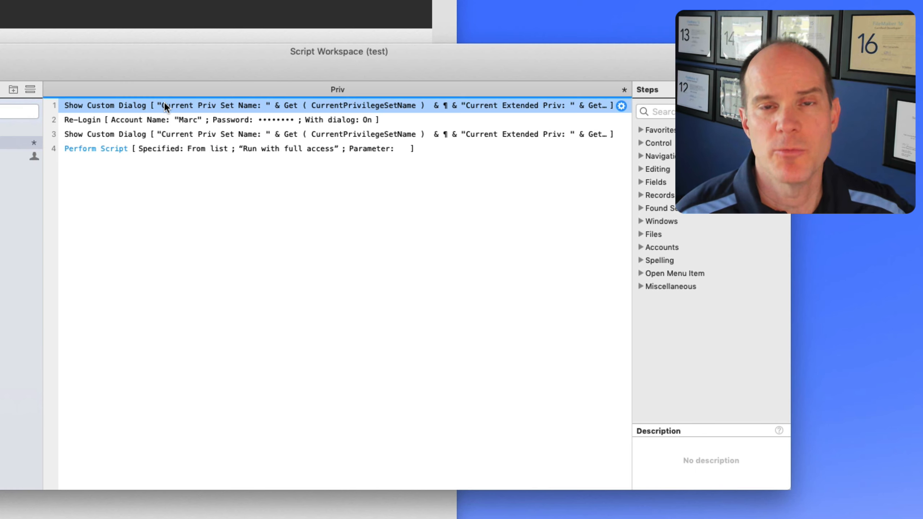
- Review Priv's re-login, second report and Perform Script steps, then inspect 'Run with full access'
left_click(160, 122)
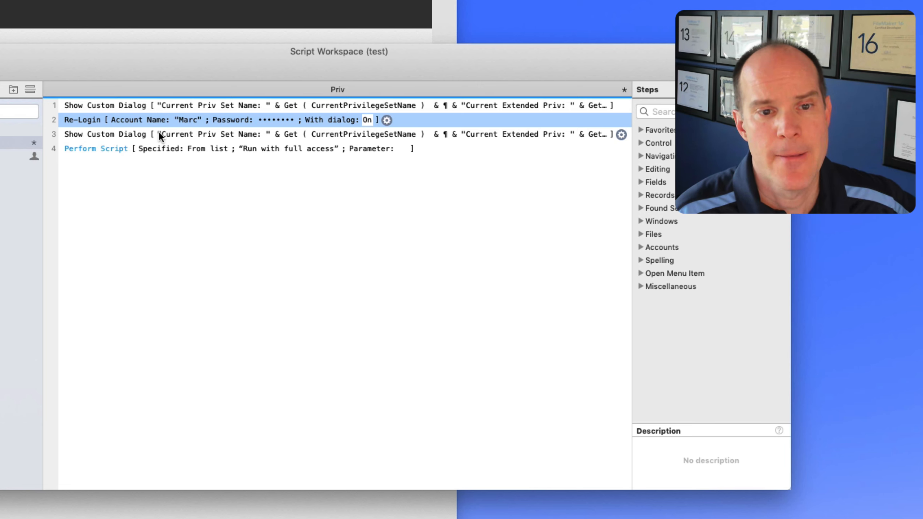
left_click(162, 133)
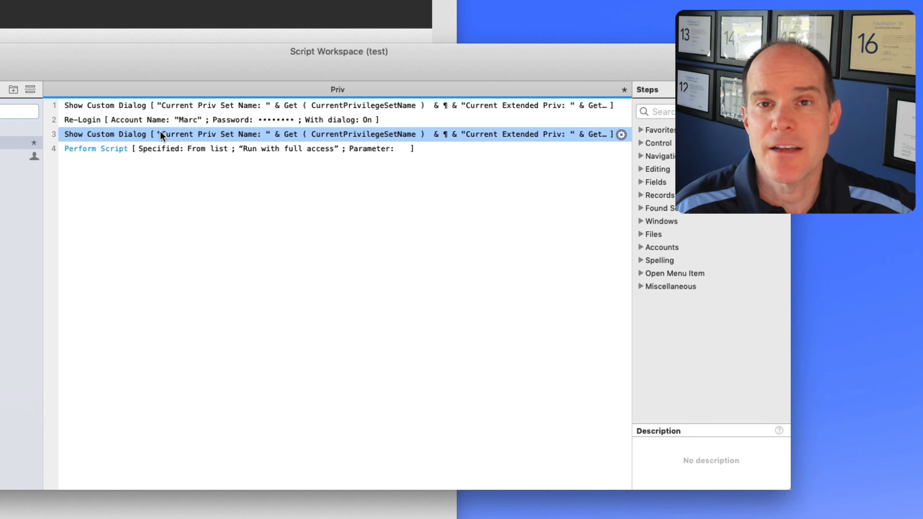
left_click(137, 150)
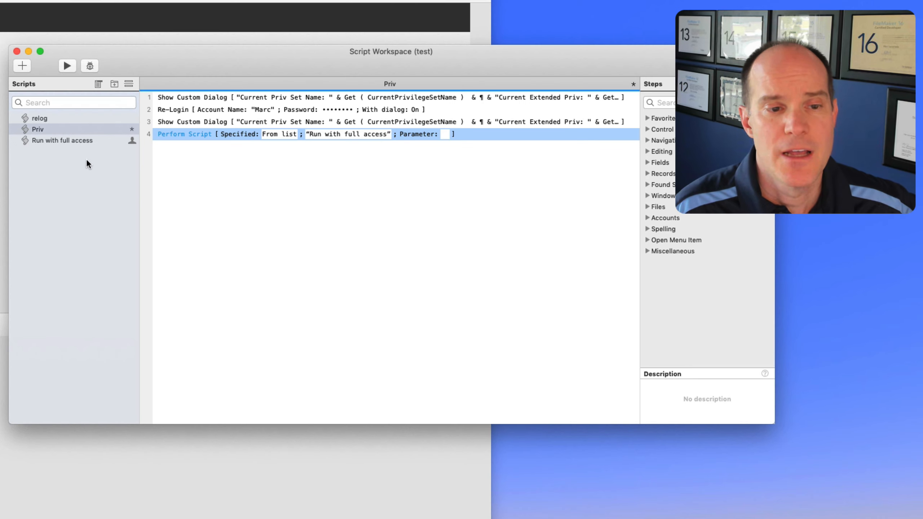
left_click(77, 140)
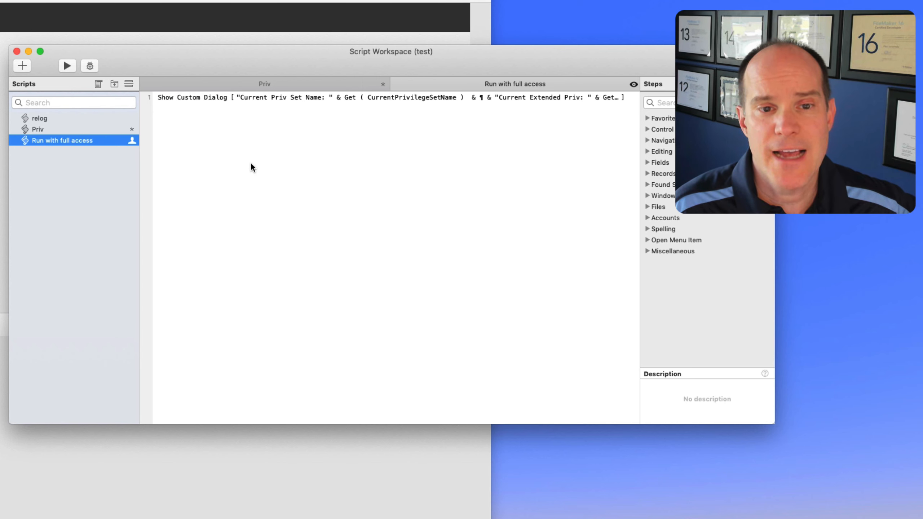
left_click(220, 96)
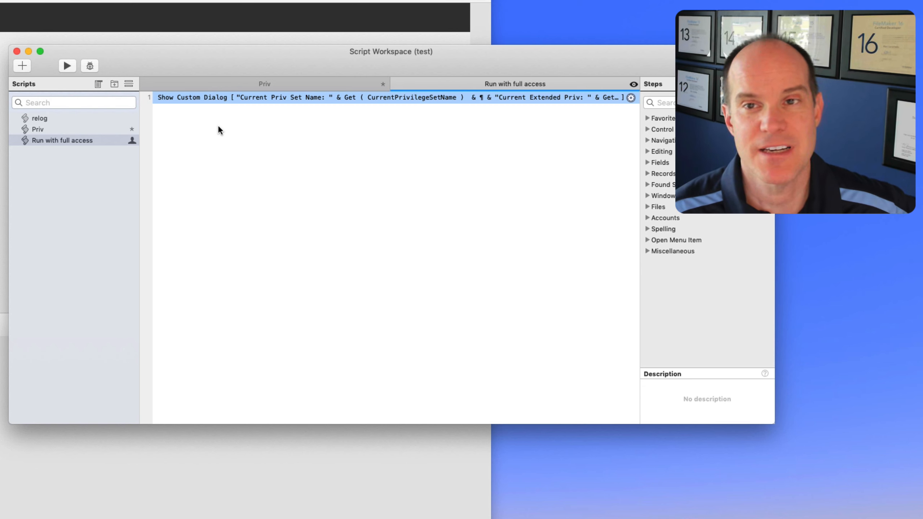
left_click(17, 52)
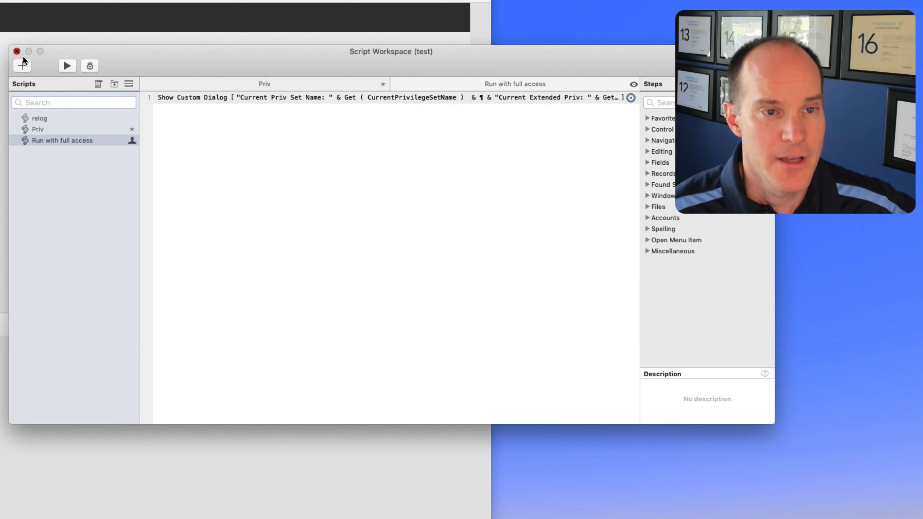
- Save all scripts and look over Admin's Full Access extended privileges without changing them
left_click(507, 131)
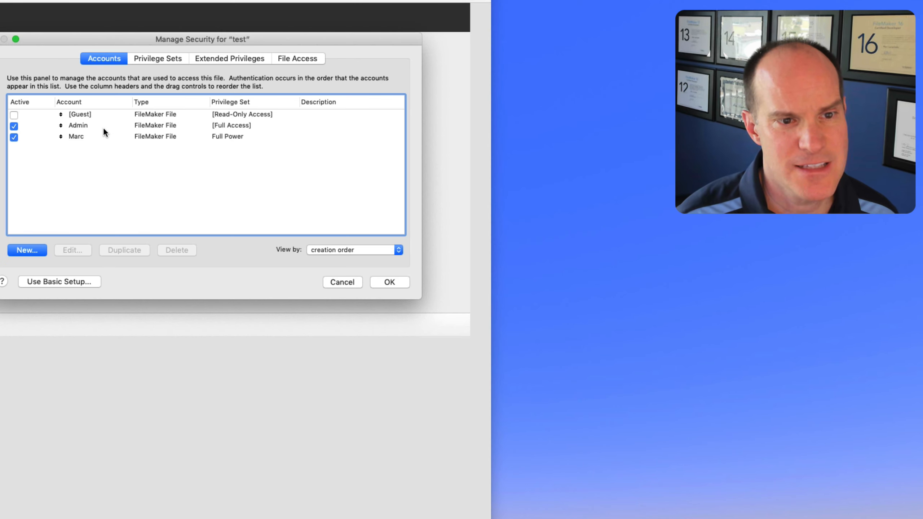
double_click(95, 124)
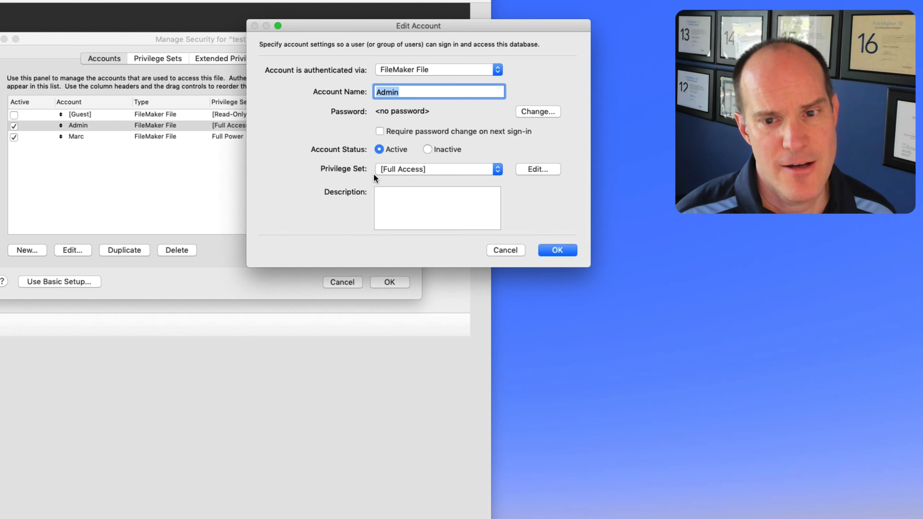
left_click(523, 168)
left_click(256, 198)
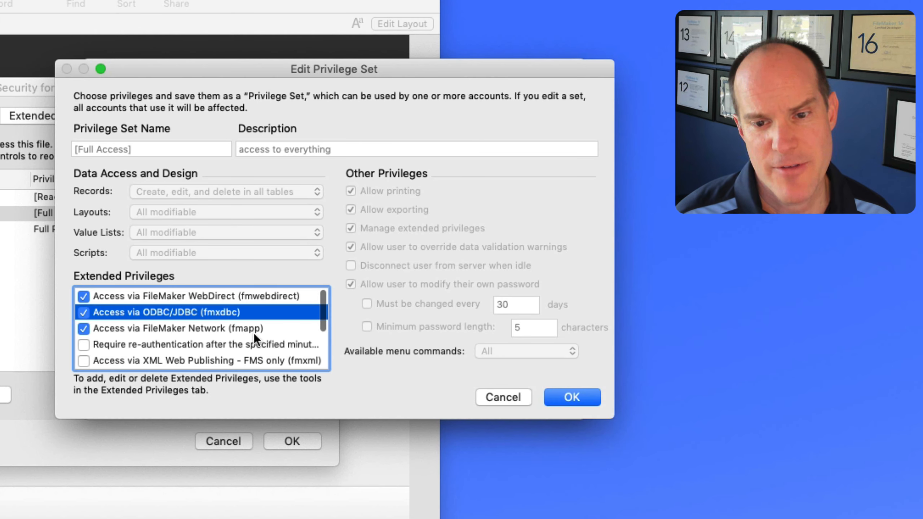
left_click(566, 396)
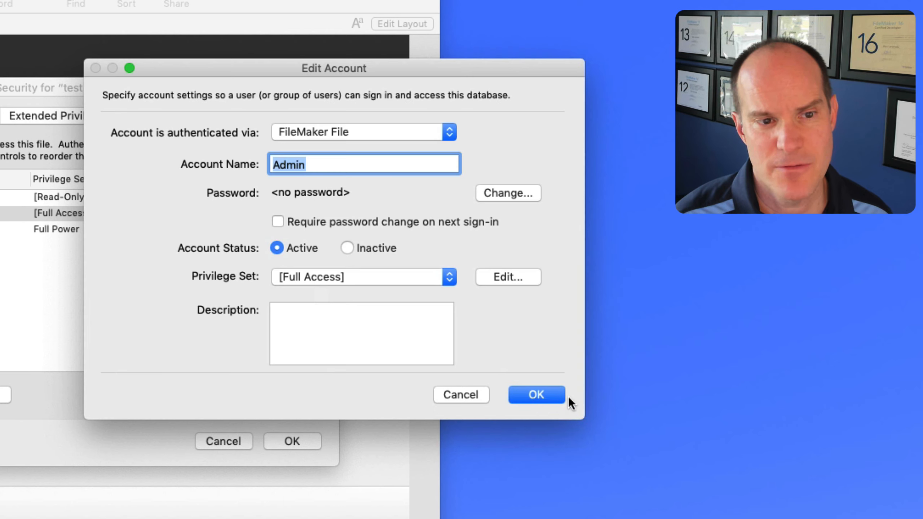
left_click(538, 392)
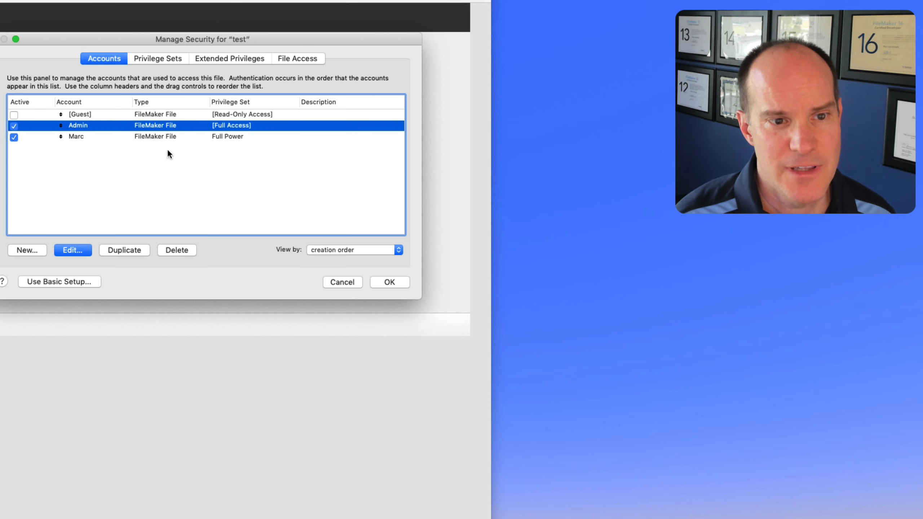
- Restrict the Full Power privilege set's extended privileges to fmphp only
left_click(150, 136)
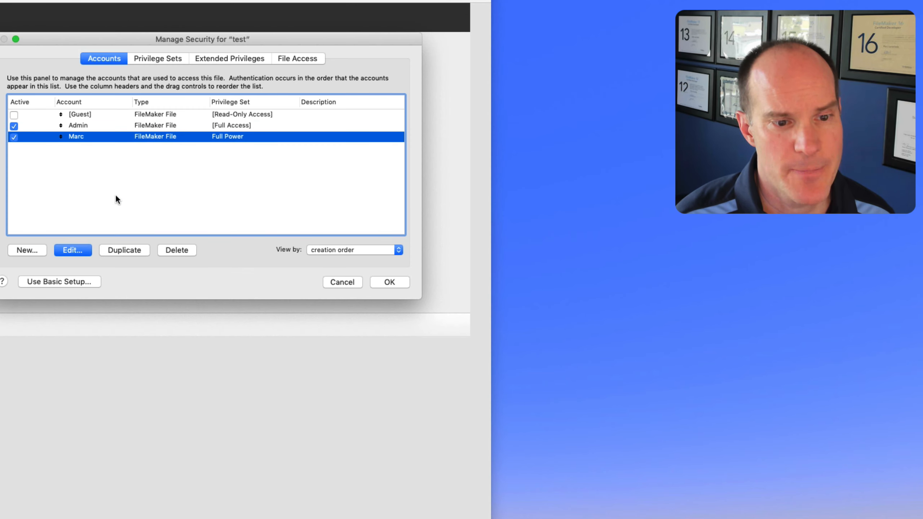
left_click(76, 249)
left_click(538, 170)
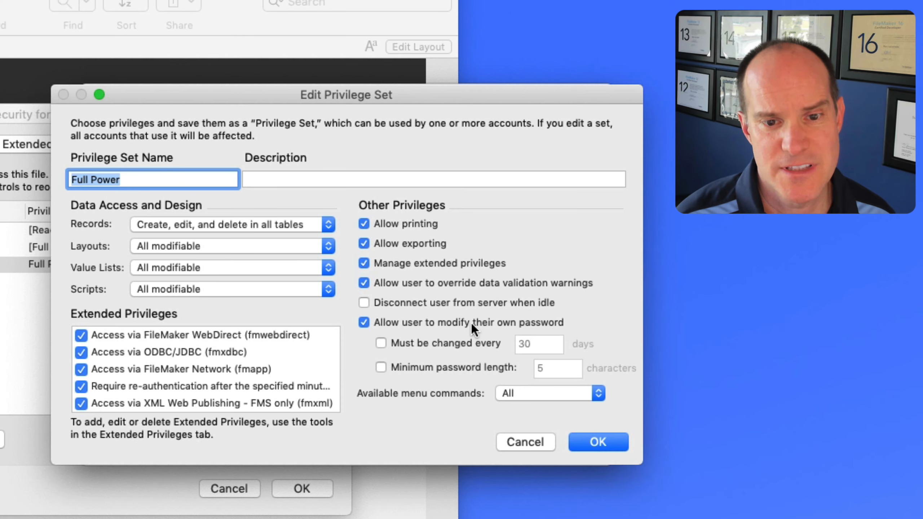
left_click(81, 334)
left_click(82, 352)
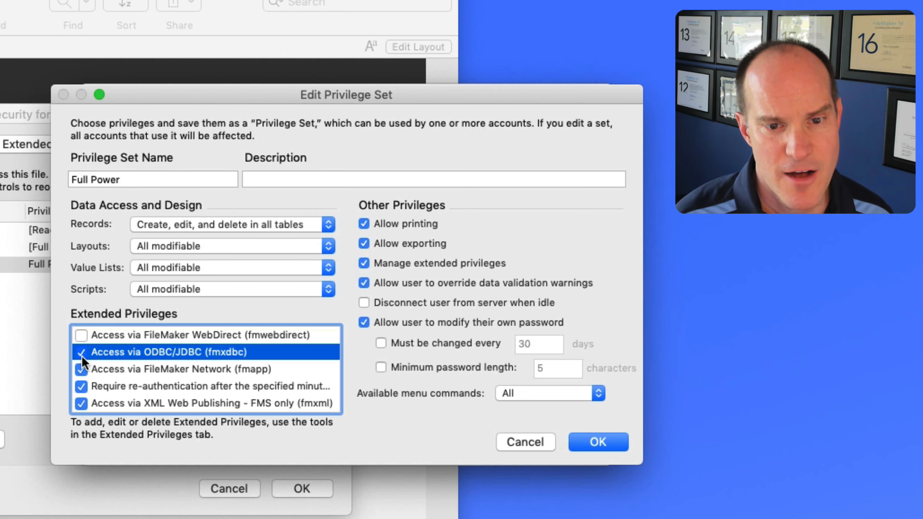
left_click(81, 369)
left_click(82, 386)
left_click(81, 403)
scroll(86, 398, "down", 4)
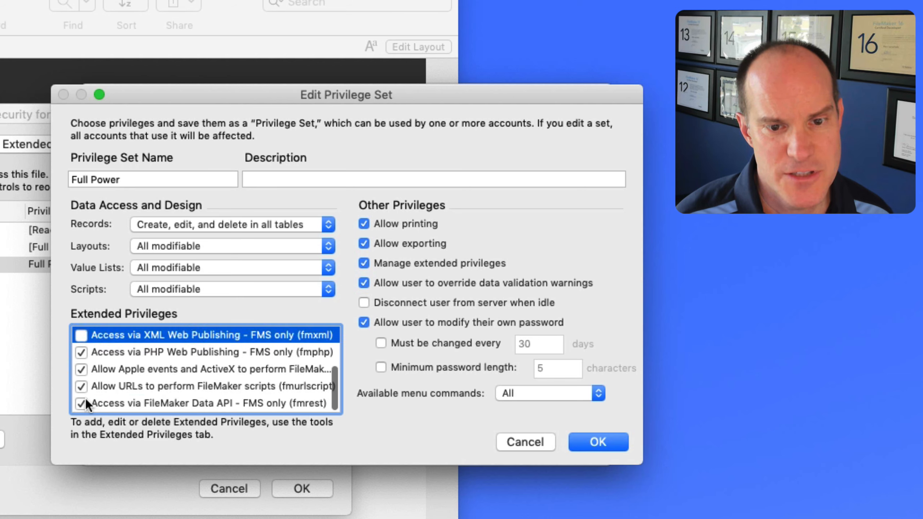
left_click(81, 402)
left_click(82, 386)
left_click(81, 369)
left_click(84, 352)
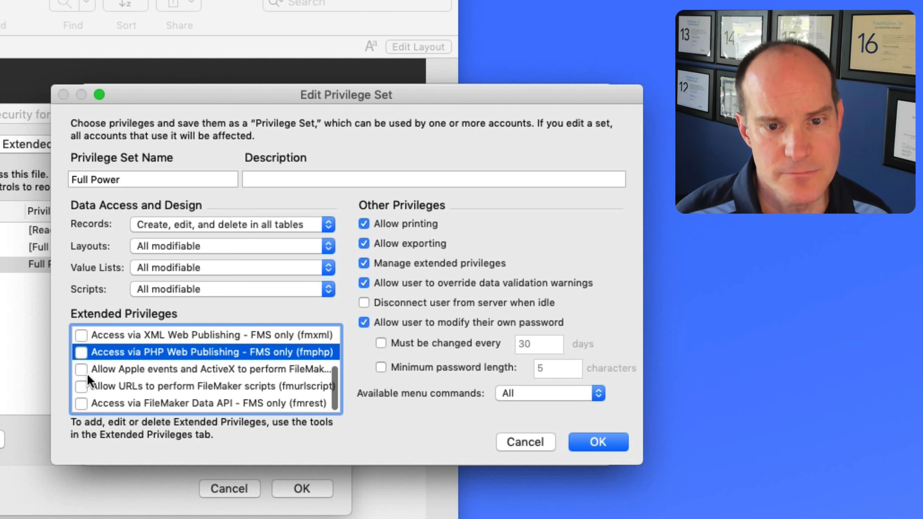
left_click(625, 441)
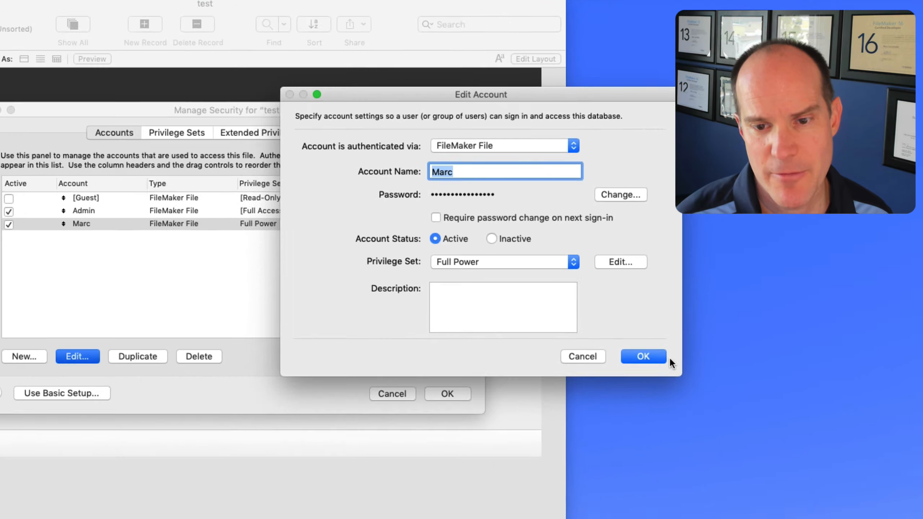
- Save the account and security changes, accept the no-password warning, and sign in as admin
left_click(687, 314)
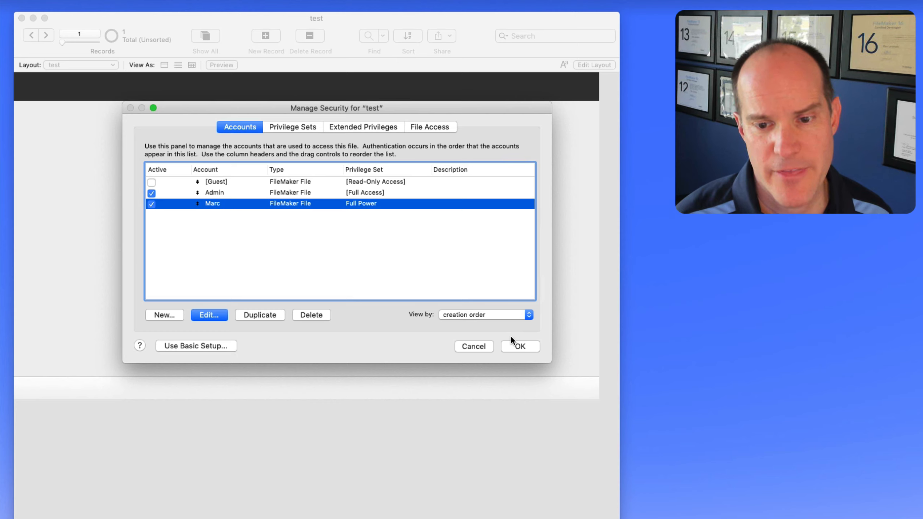
left_click(521, 345)
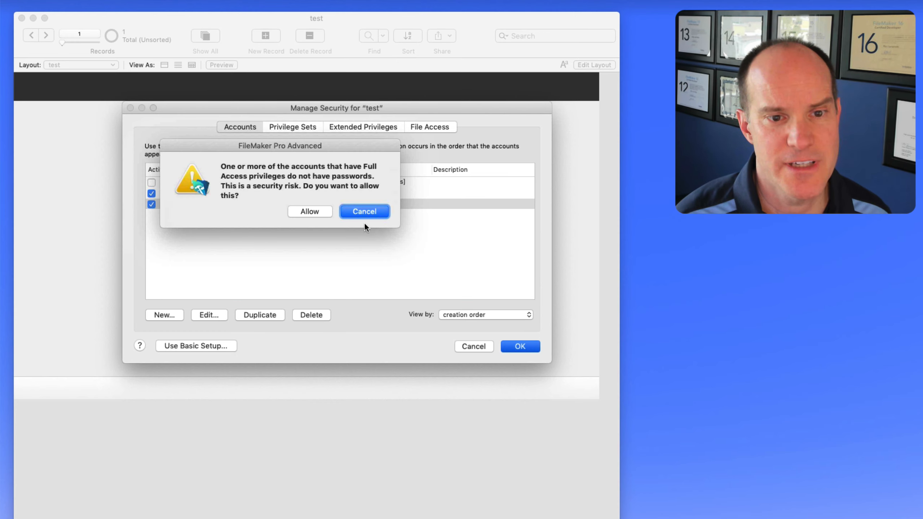
left_click(364, 213)
type("admin")
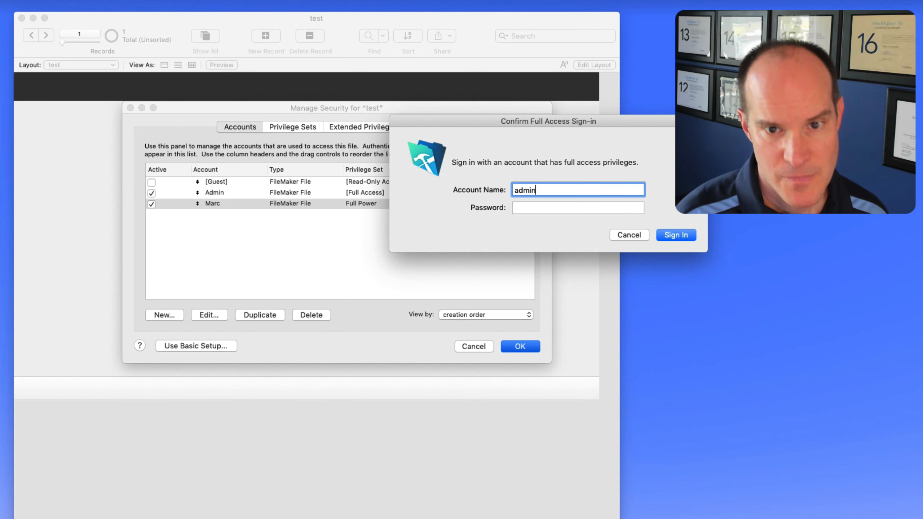
key("Return")
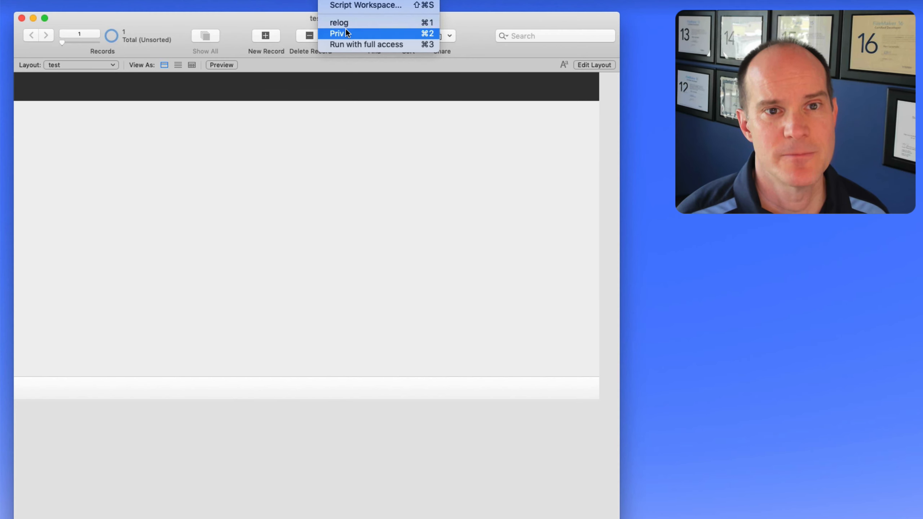
left_click(345, 28)
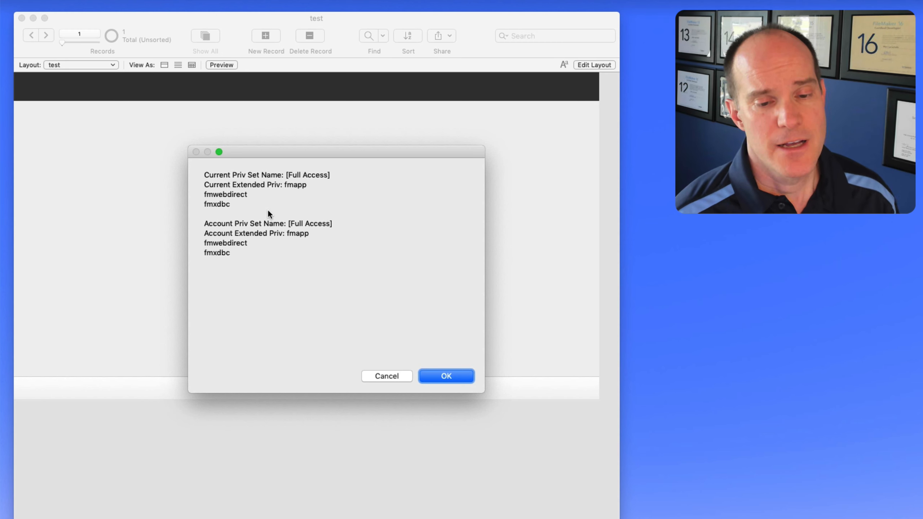
- Read the [Full Access] privilege report and dismiss it to reach the re-login prompt
left_click(447, 377)
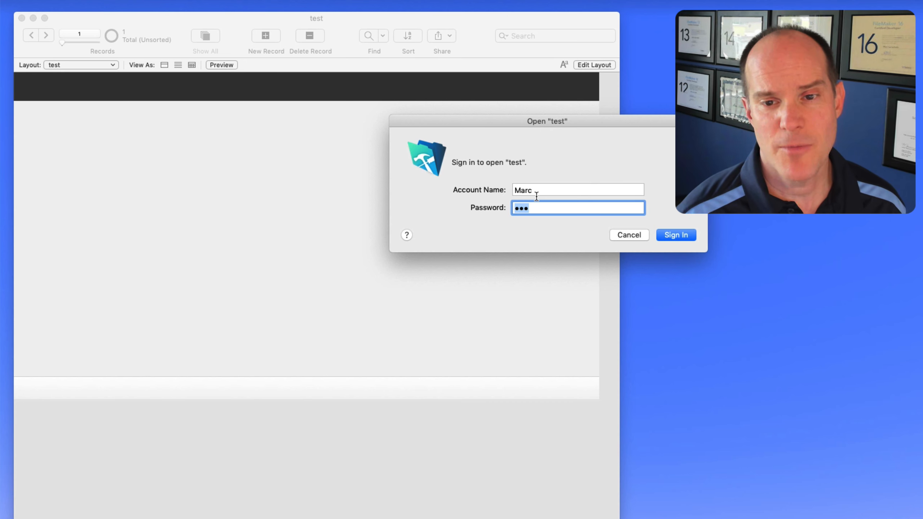
- Sign in with the restricted account and dismiss the Full Power report listing only fmphp
left_click(674, 234)
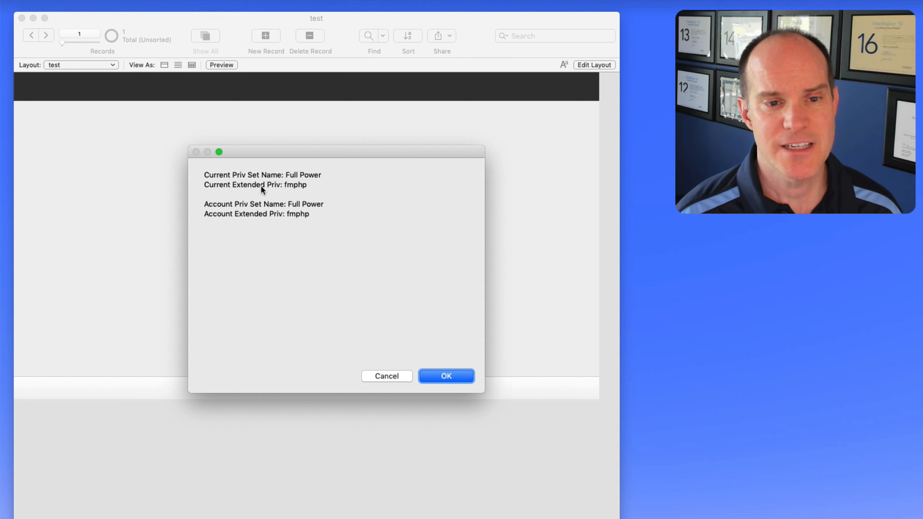
left_click(454, 376)
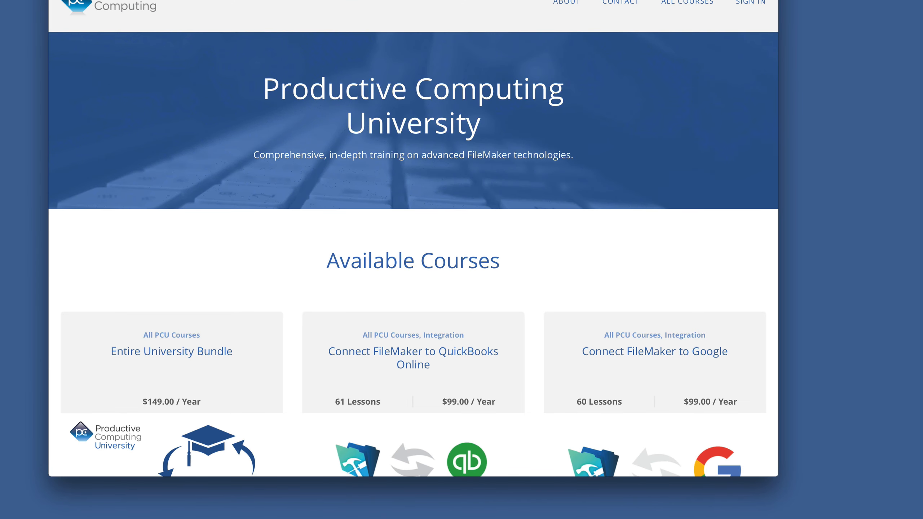
- Scroll the Productive Computing University course listing around the Entire University Bundle
scroll(129, 420, "down", 3)
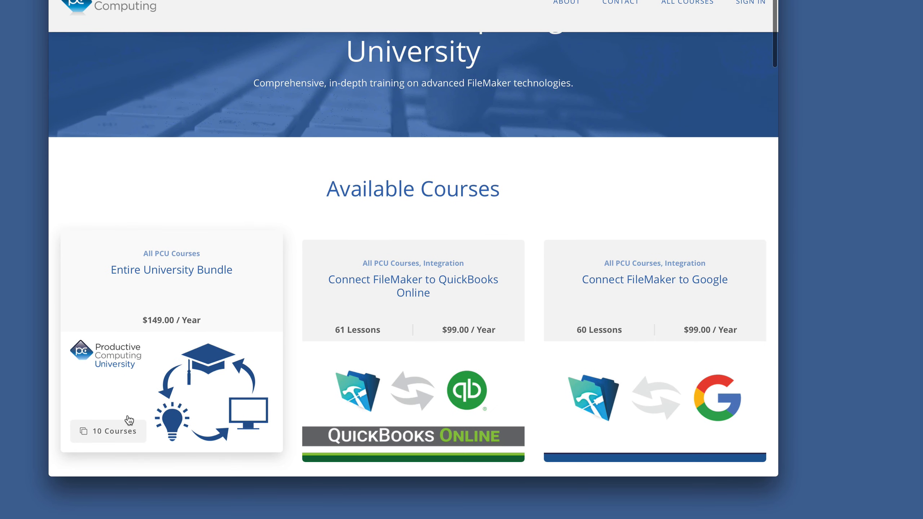
scroll(124, 398, "up", 1)
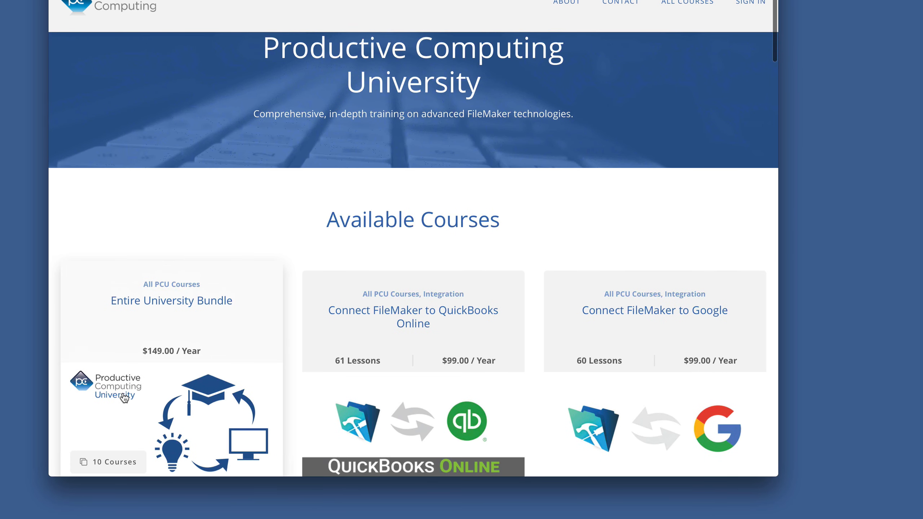